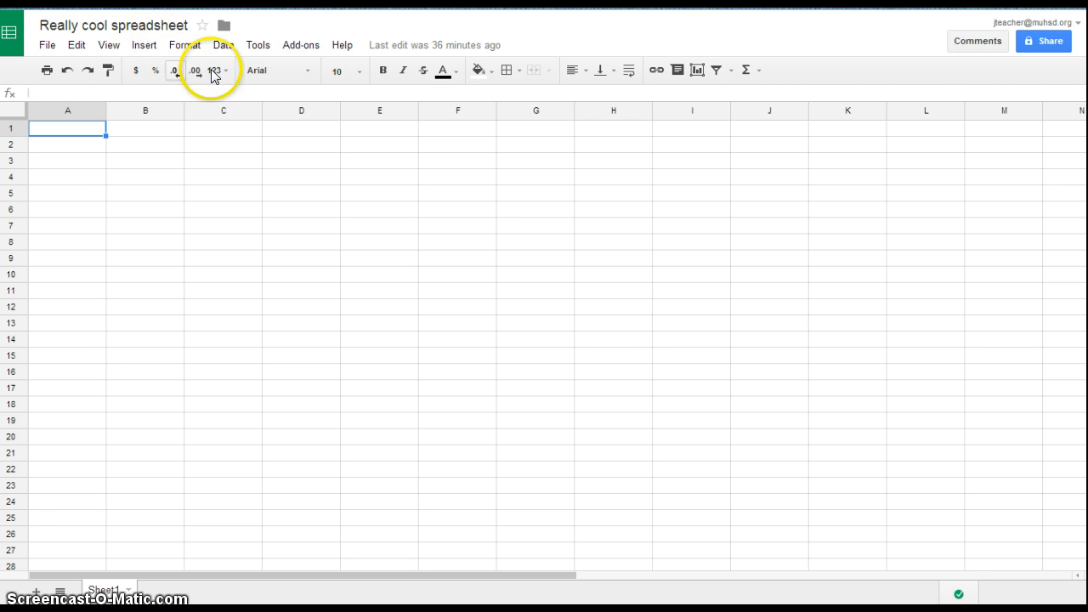
Browse the add-ons gallery and close it without installing anything
click(294, 47)
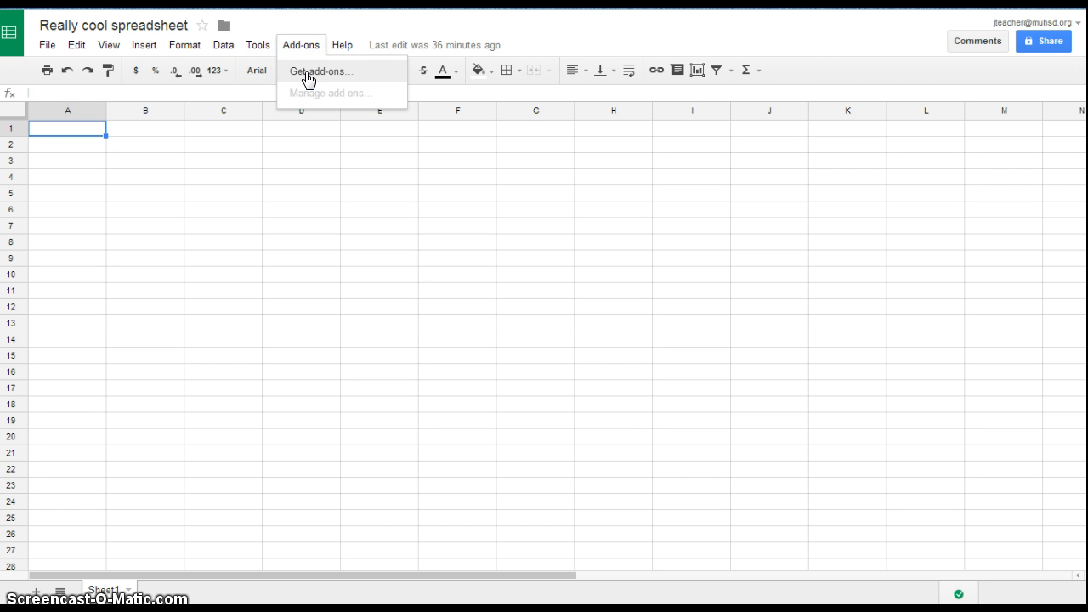
click(307, 74)
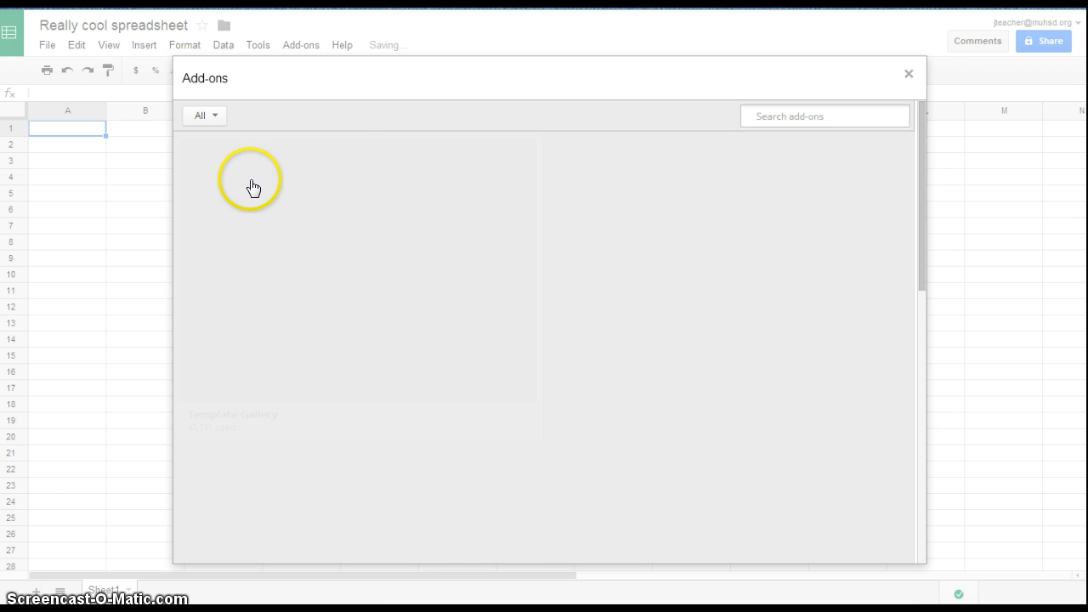
scroll(619, 408, down, 5)
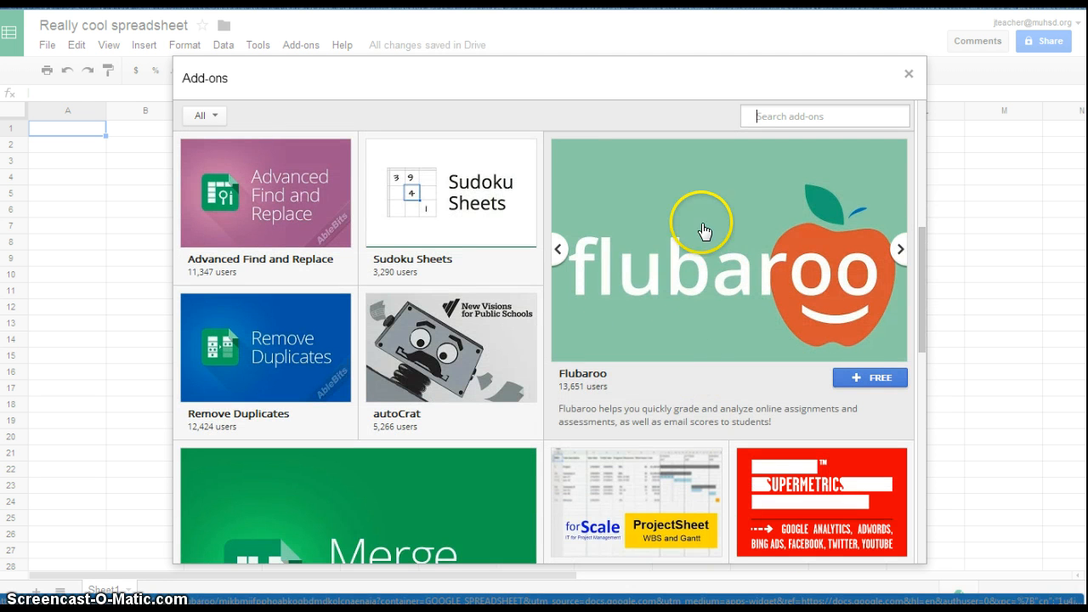
scroll(389, 284, down, 8)
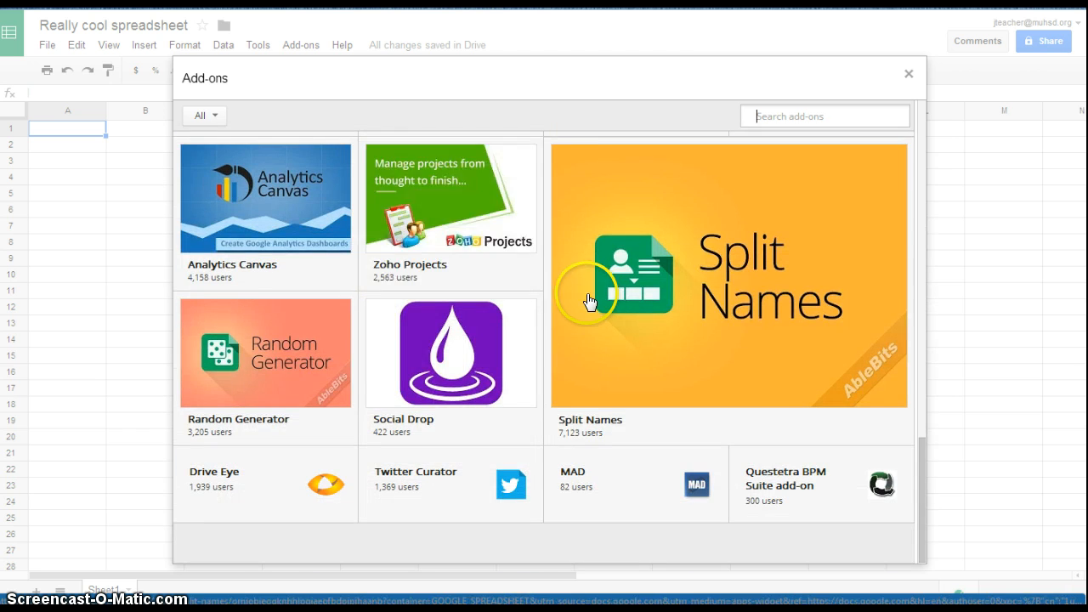
scroll(583, 289, up, 10)
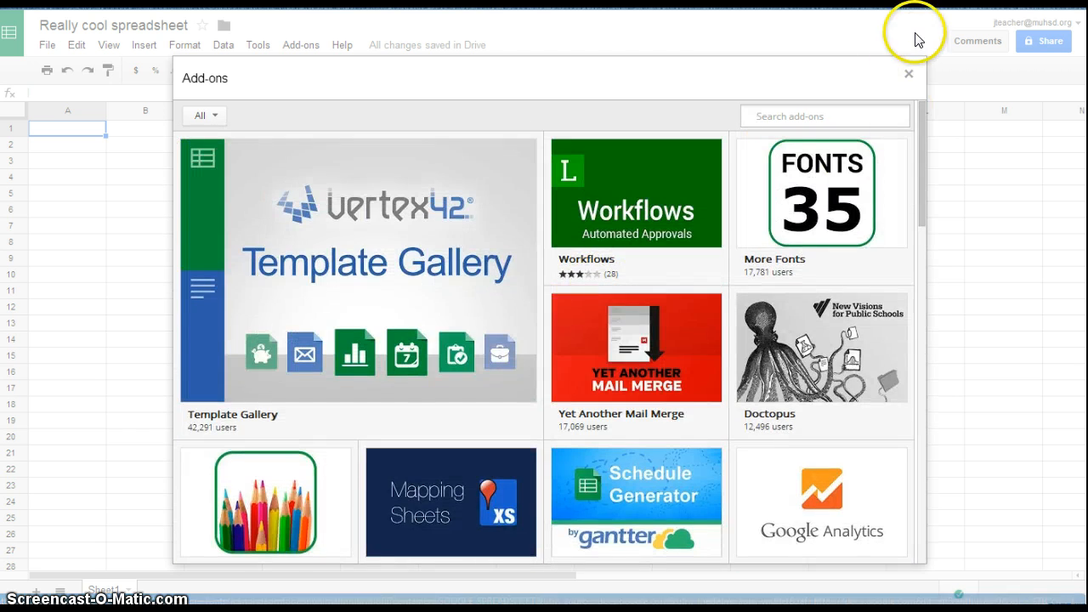
click(907, 74)
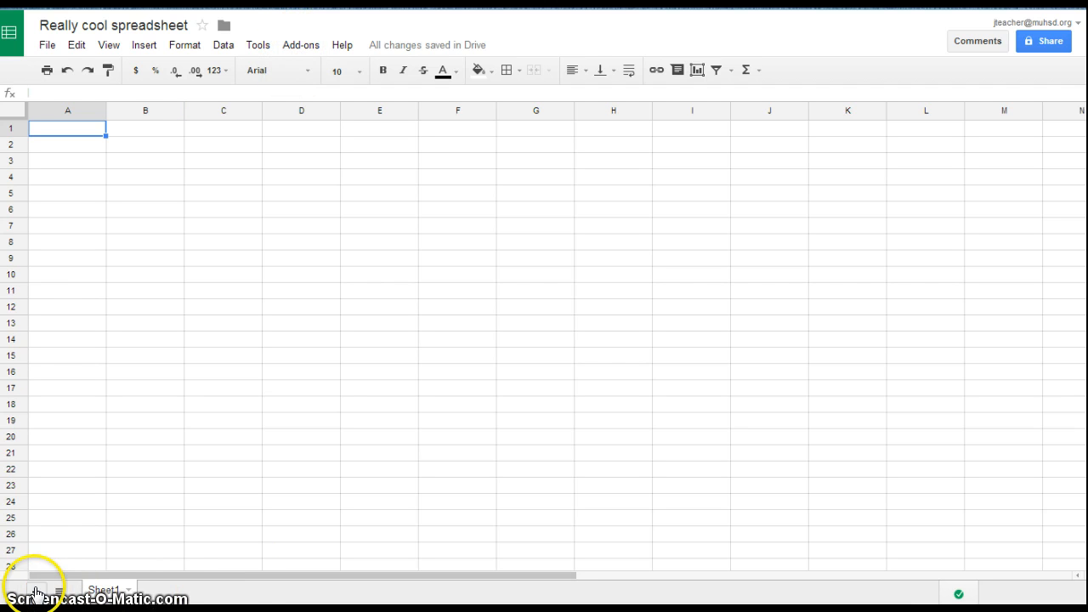
Add three new sheets to the spreadsheet
click(36, 591)
click(35, 590)
click(36, 590)
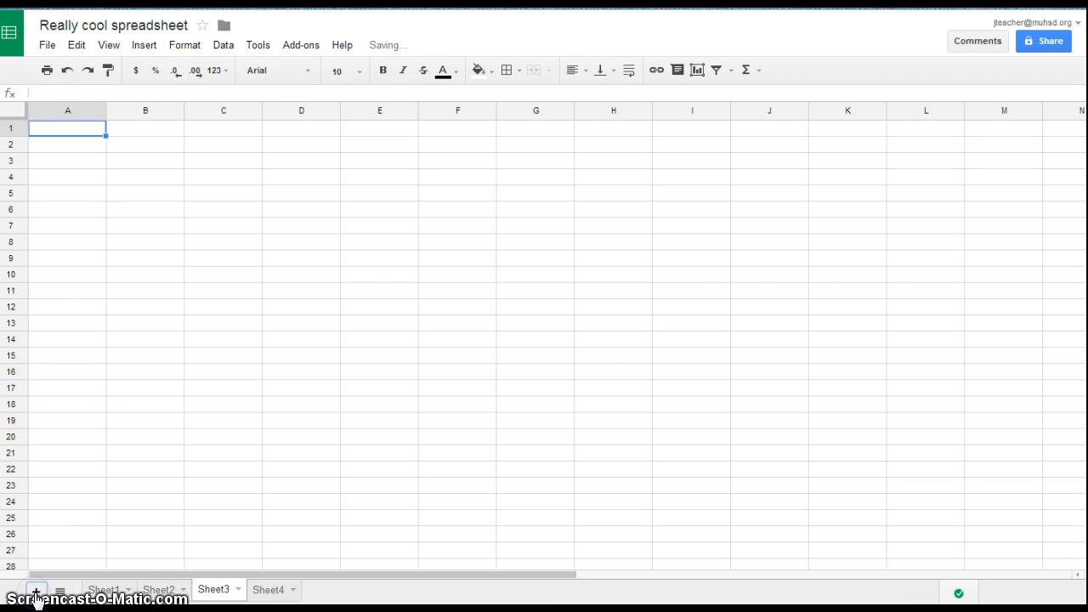
Color the first sheet's tab dark purple
click(127, 593)
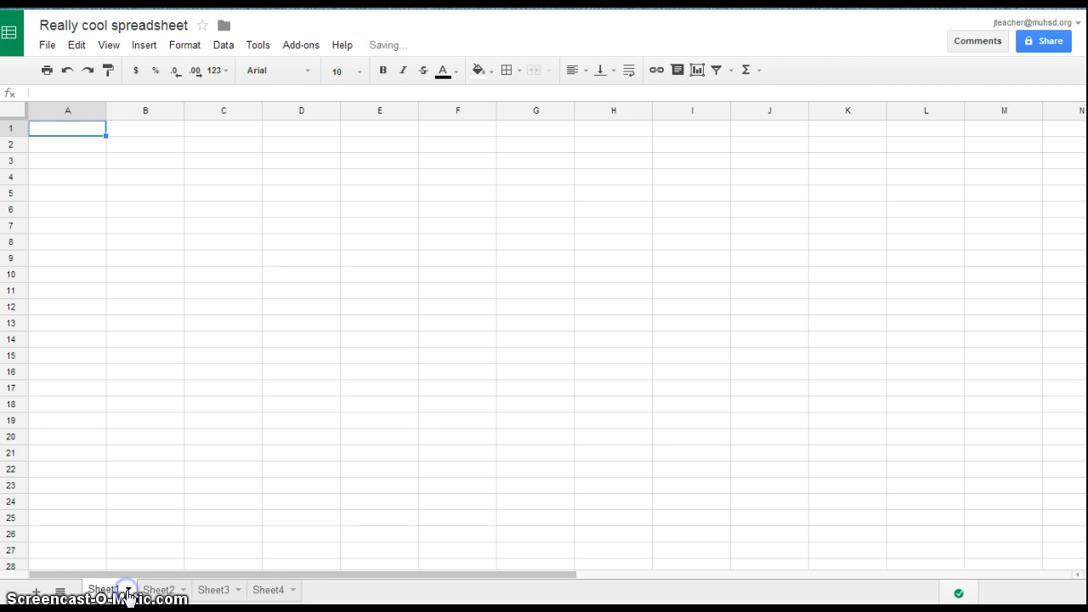
click(127, 593)
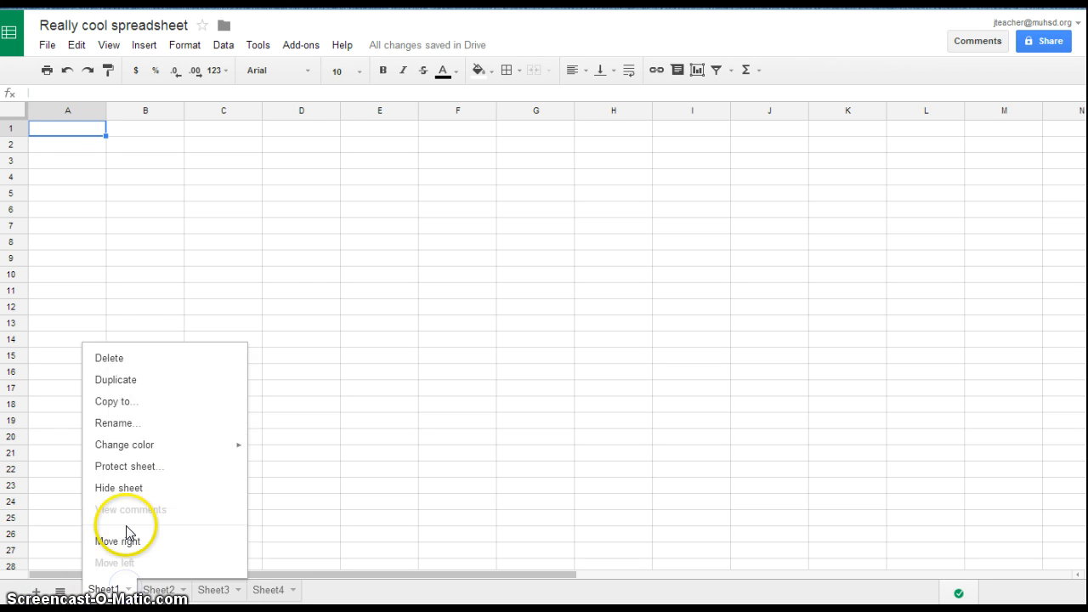
mouse_move(144, 447)
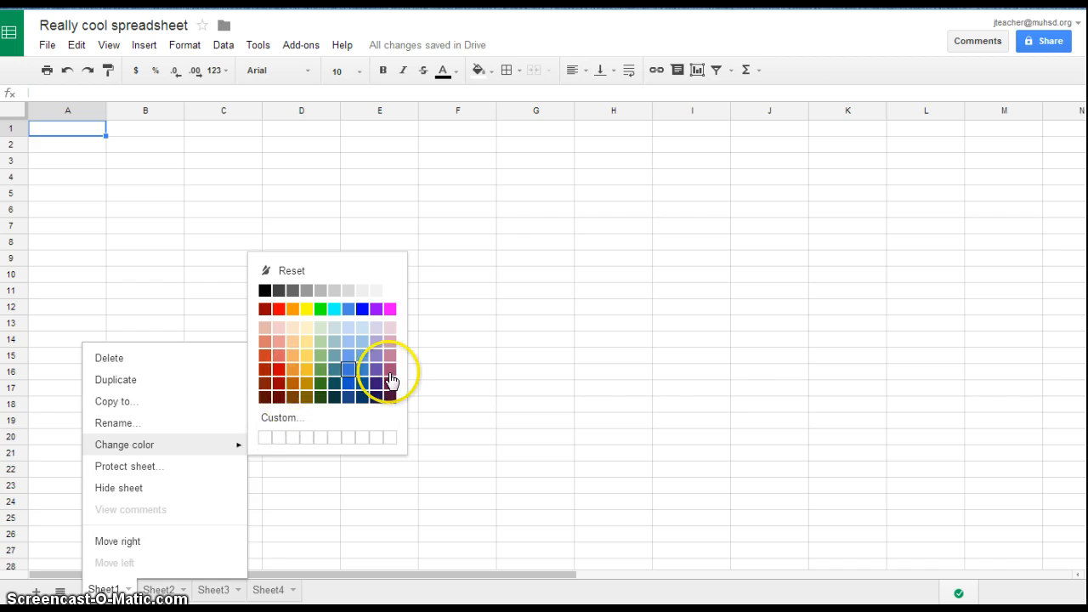
click(377, 372)
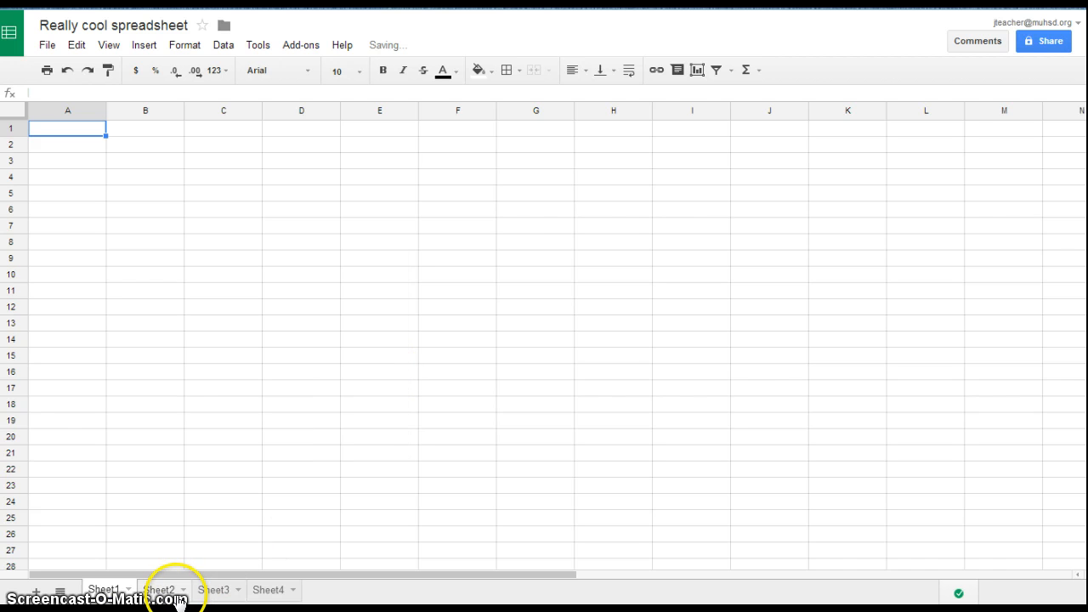
Color the second sheet's tab dark red
click(182, 591)
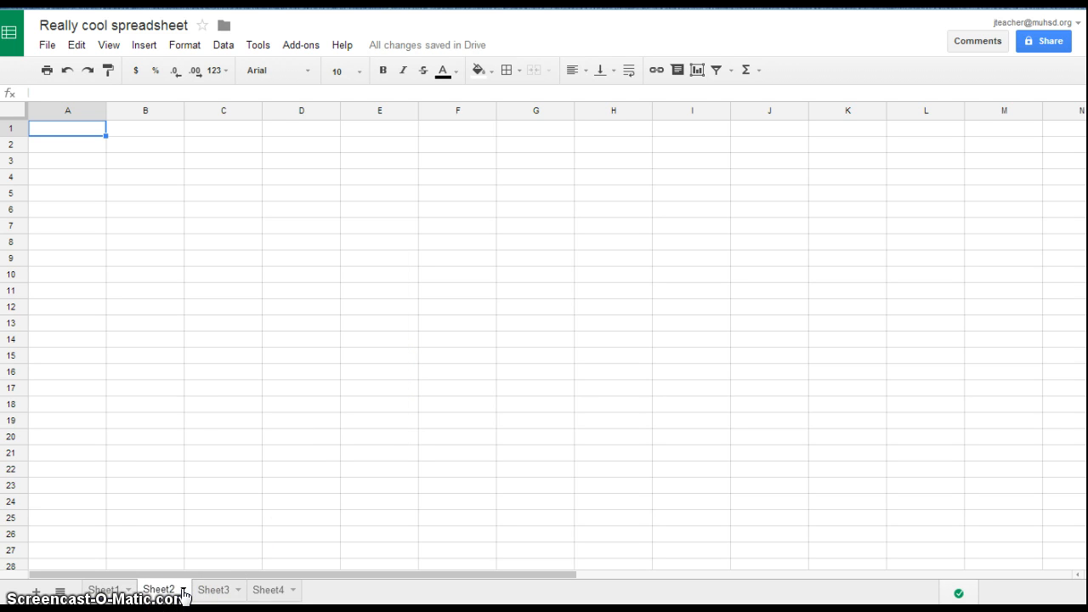
click(183, 592)
mouse_move(226, 445)
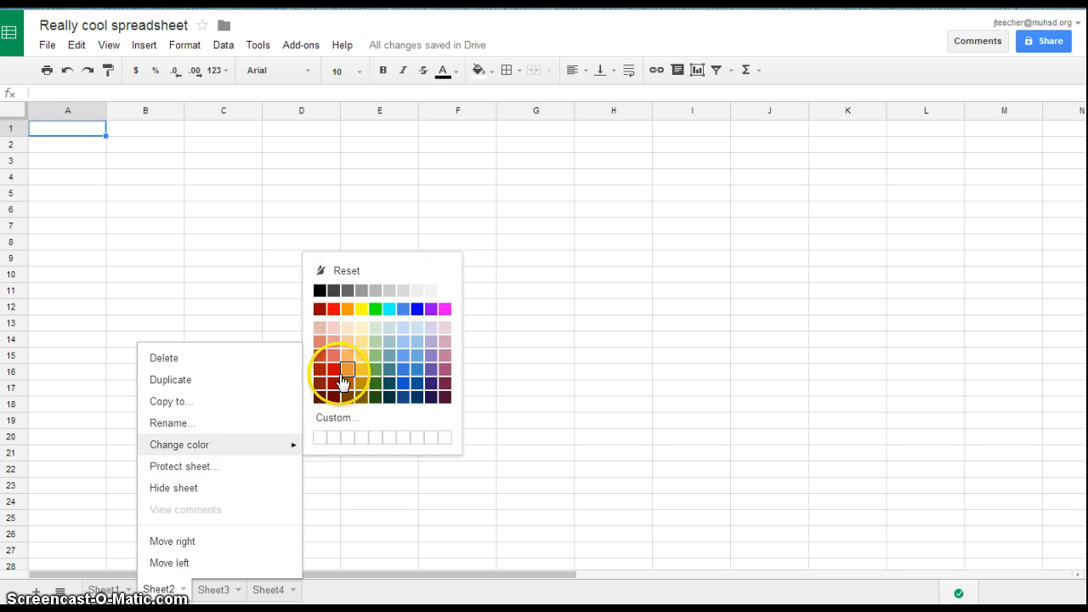
click(333, 381)
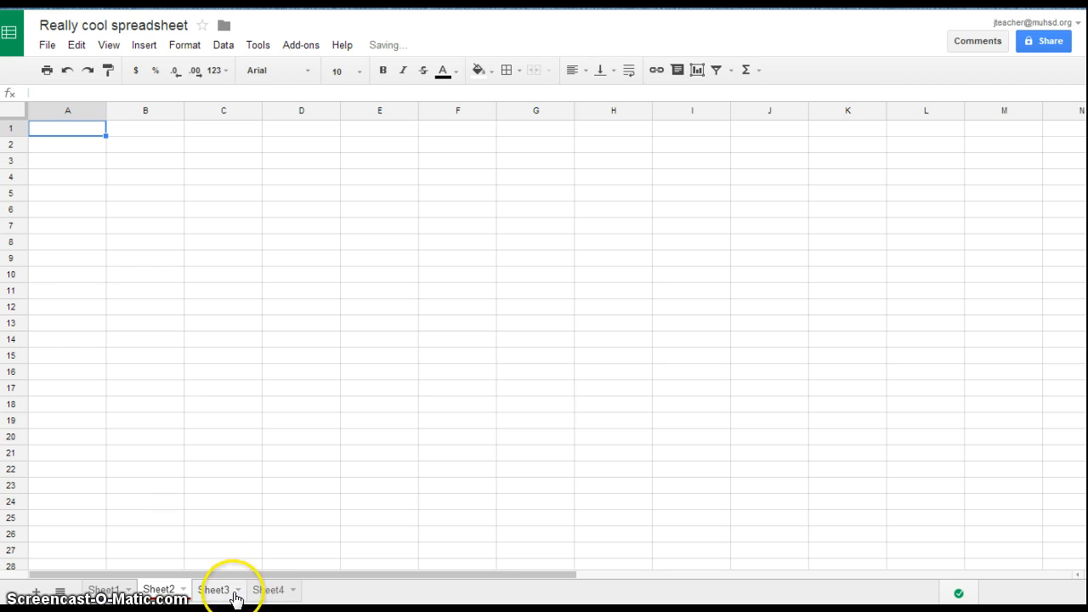
Color the third sheet's tab dark blue
click(235, 599)
click(239, 589)
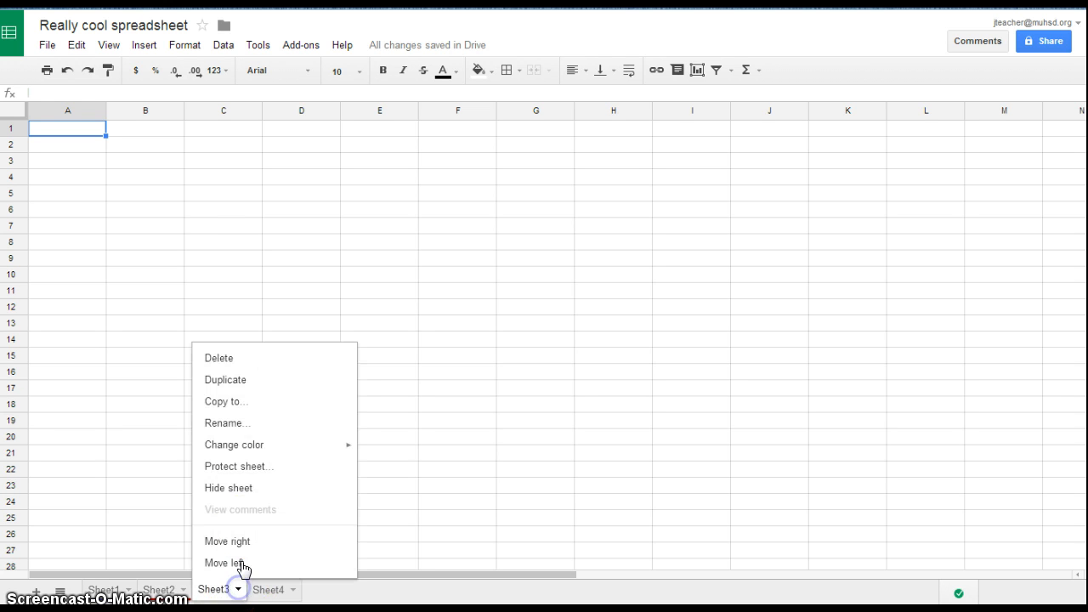
mouse_move(278, 448)
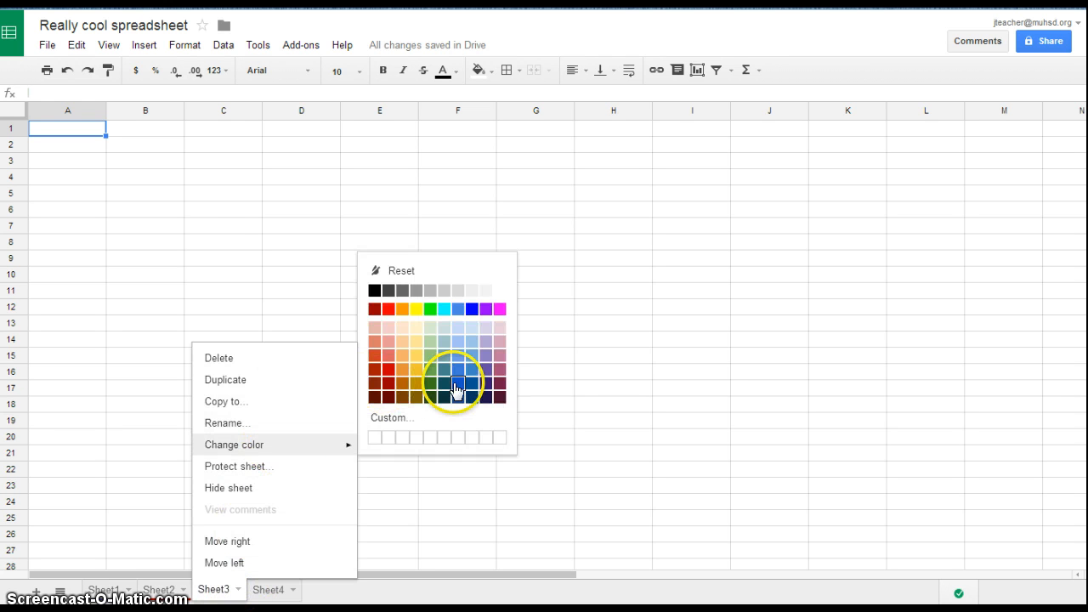
click(457, 388)
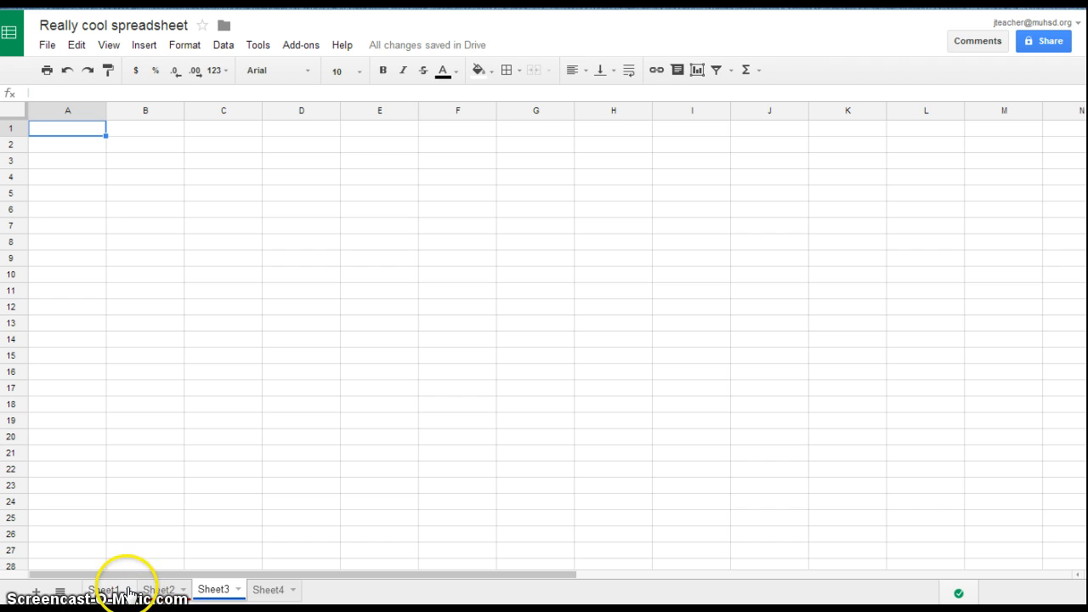
On the first sheet, enter apple, zebra and Canada in cells C2 to C4
click(124, 589)
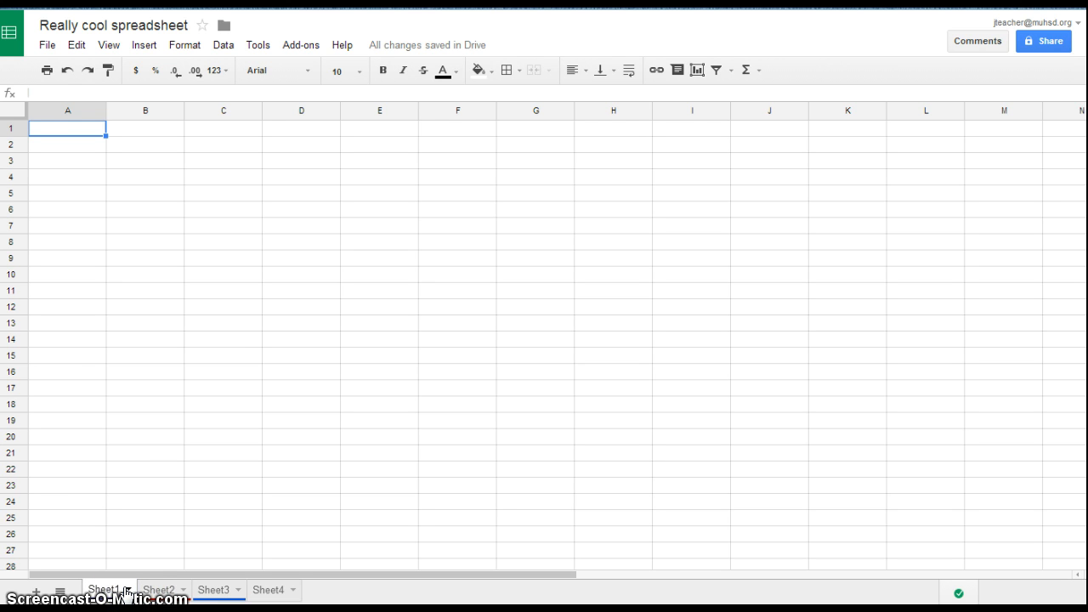
click(129, 590)
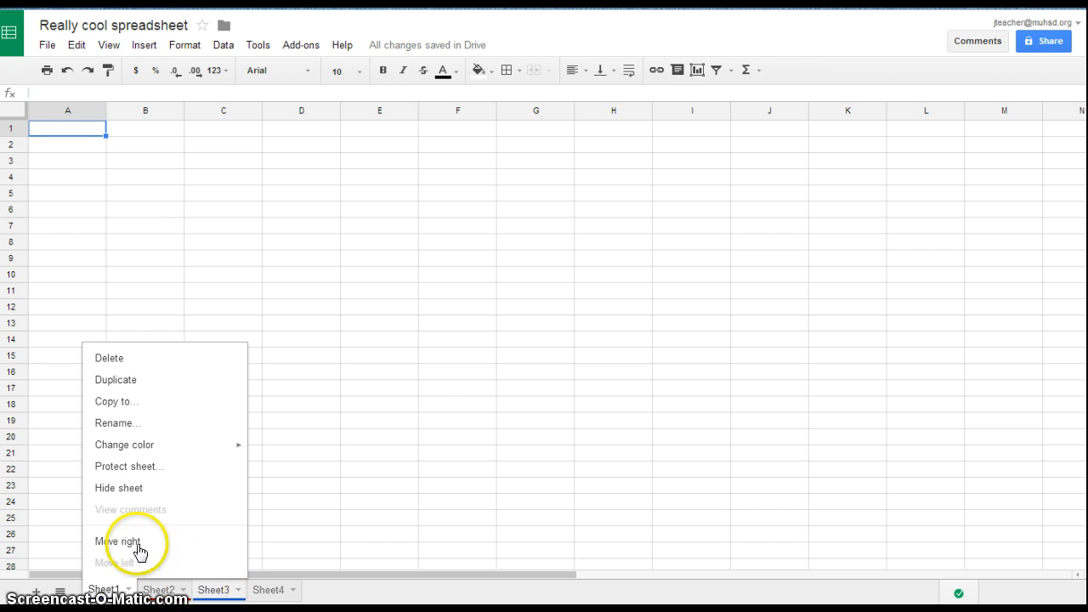
click(321, 425)
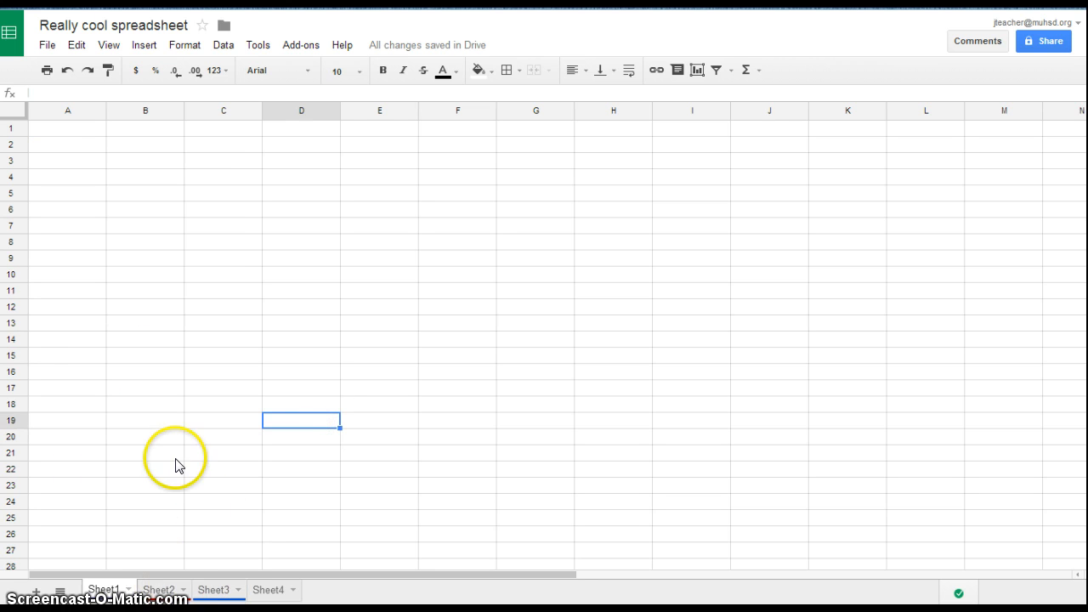
click(254, 112)
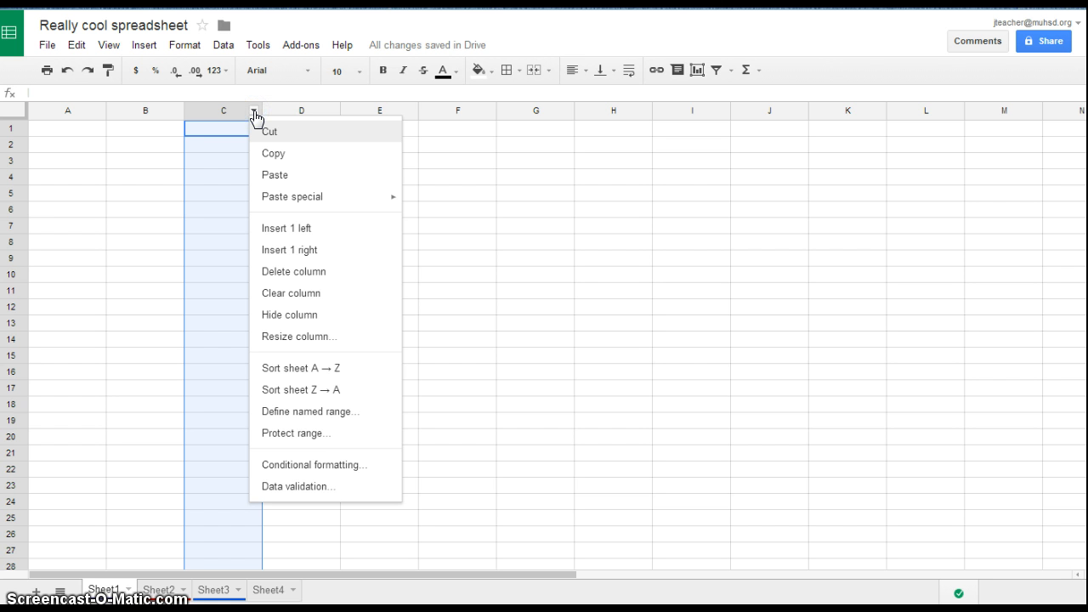
click(217, 144)
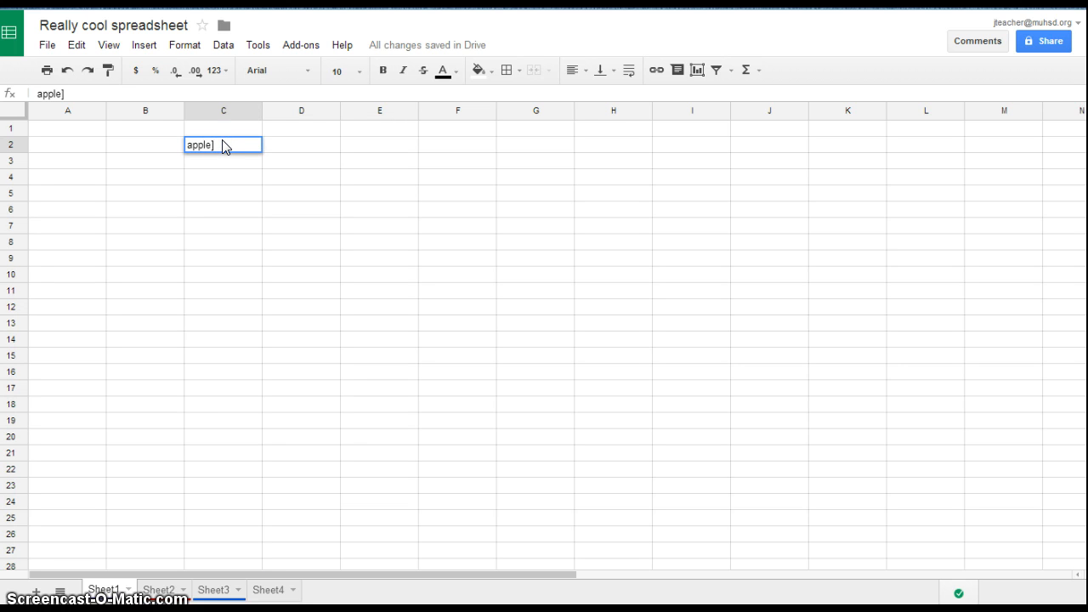
text(apple)
key(Return)
text(zebra)
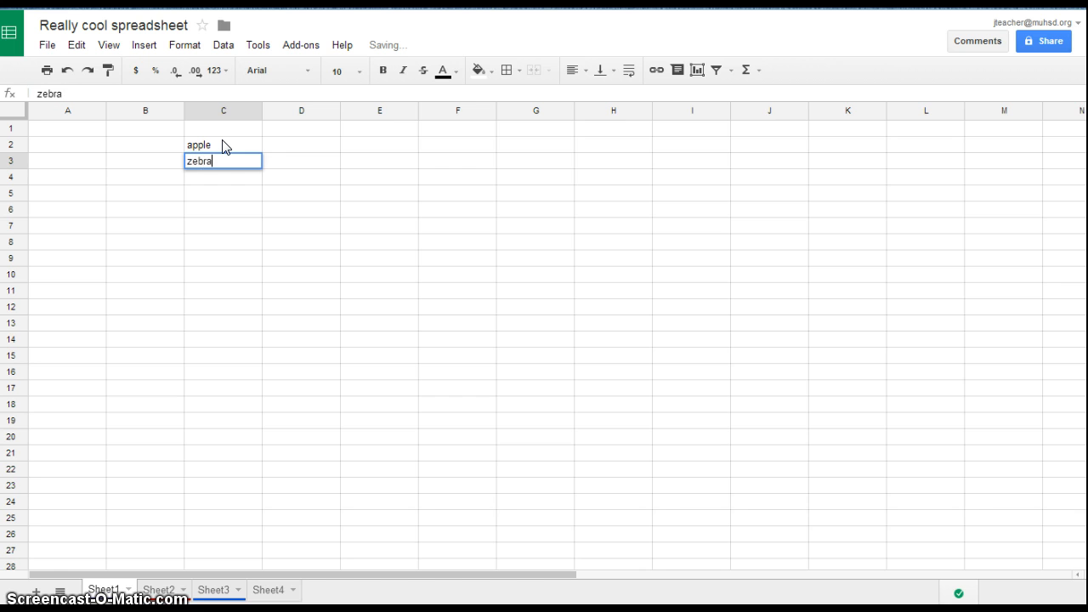
key(Return)
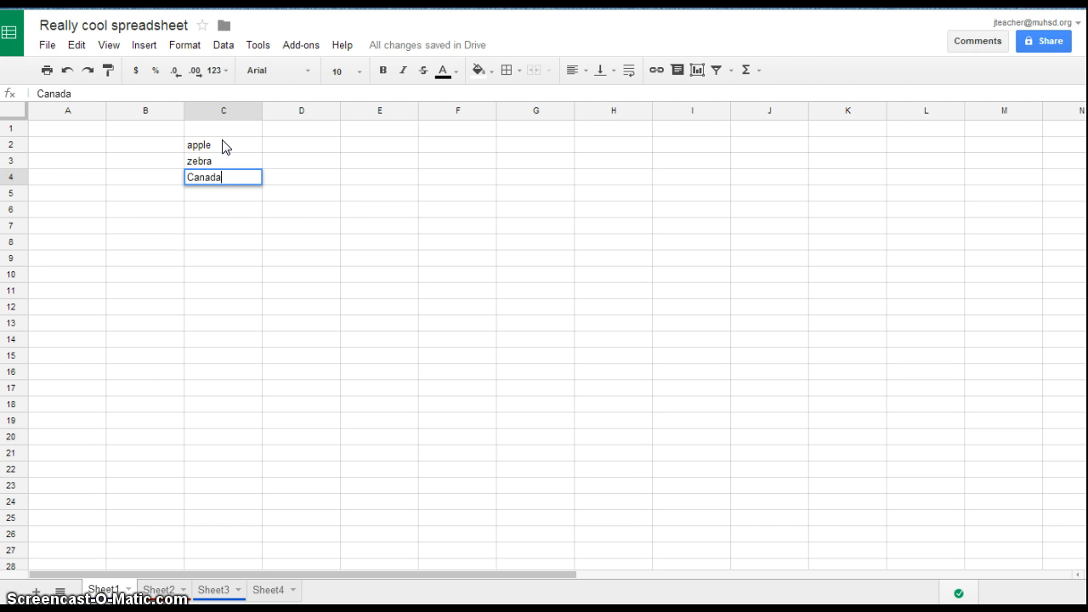
key(Return)
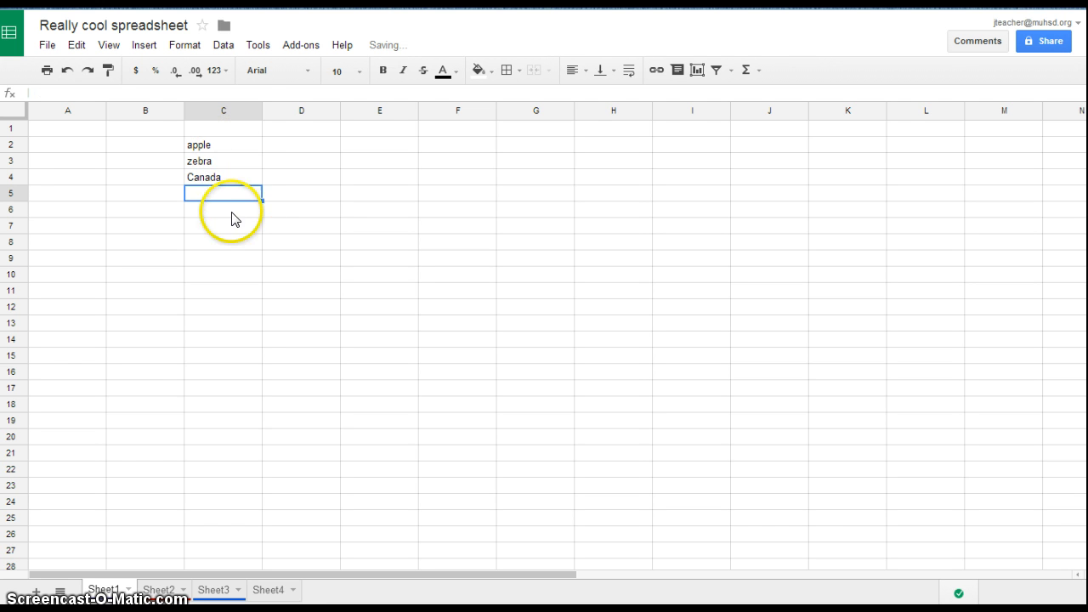
Sort the sheet by column C from A to Z and again from Z to A
click(254, 113)
click(307, 372)
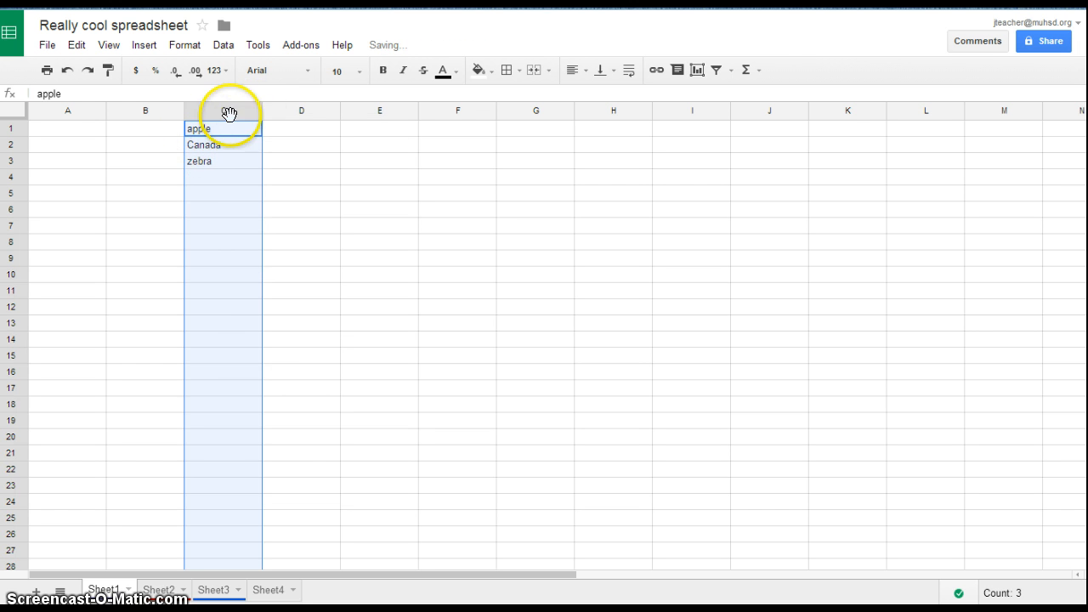
click(254, 113)
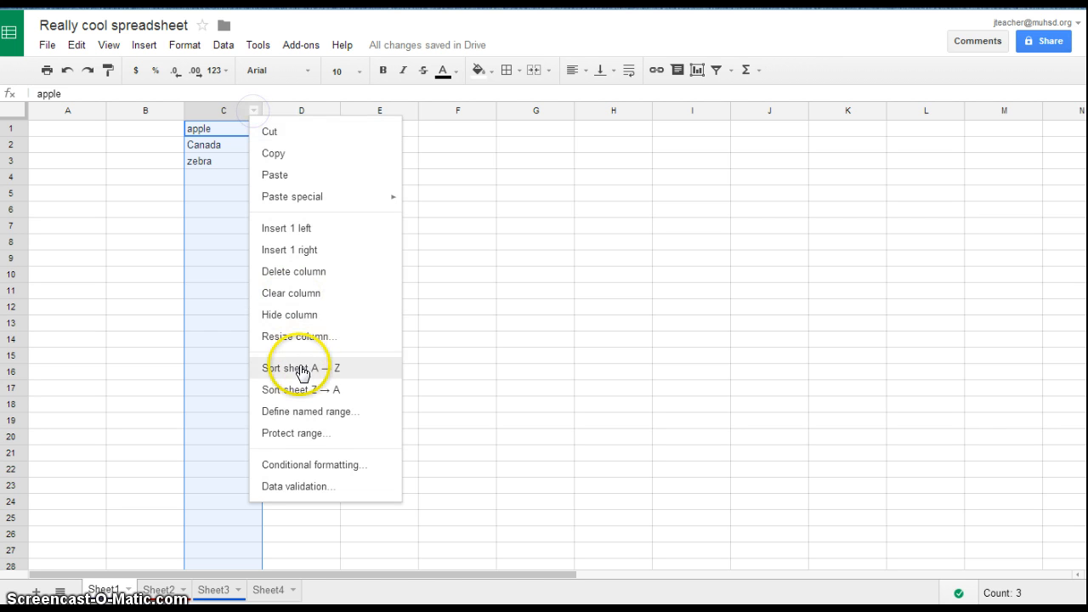
click(304, 388)
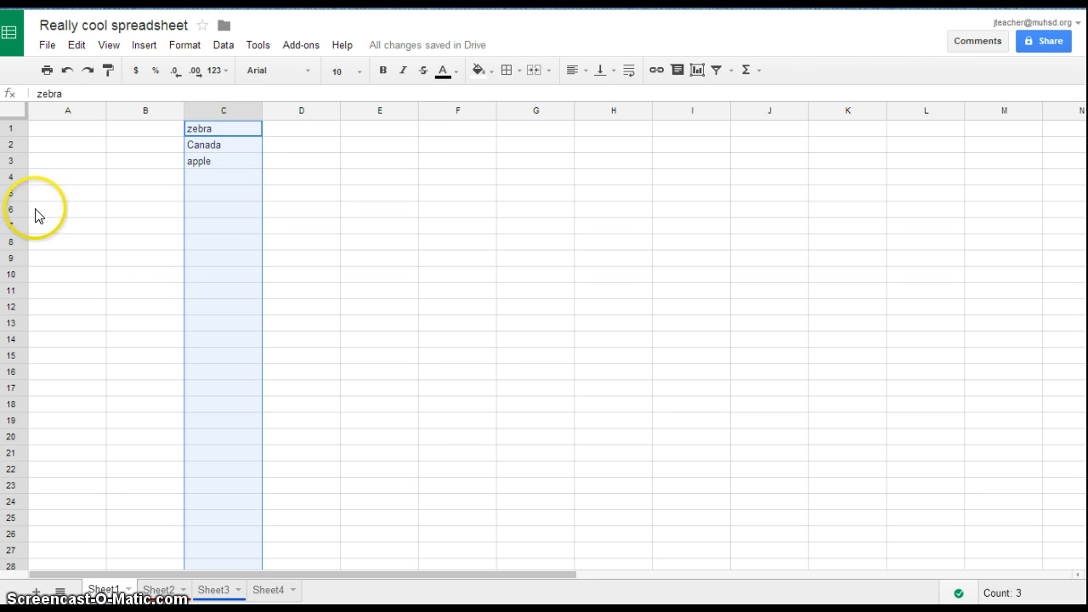
Move the column holding the words from column C to column F
click(254, 111)
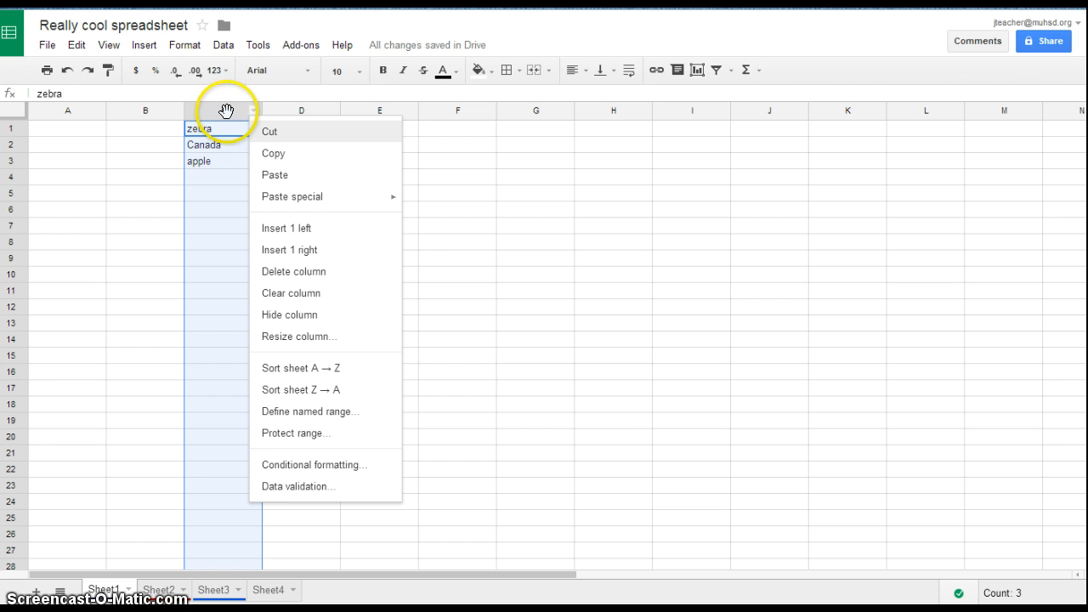
drag(224, 111, 456, 111)
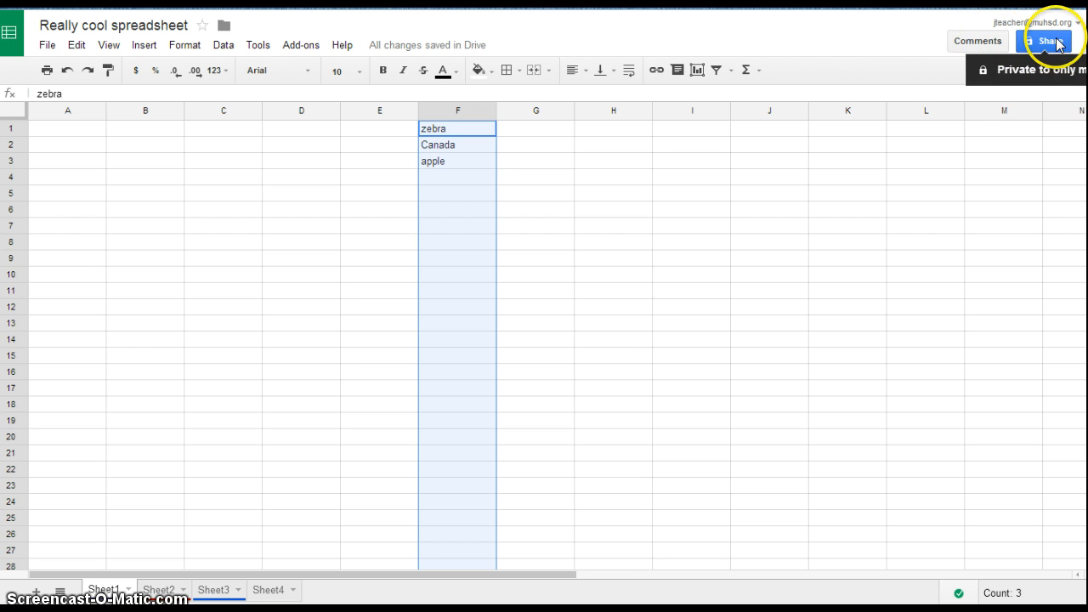
click(48, 47)
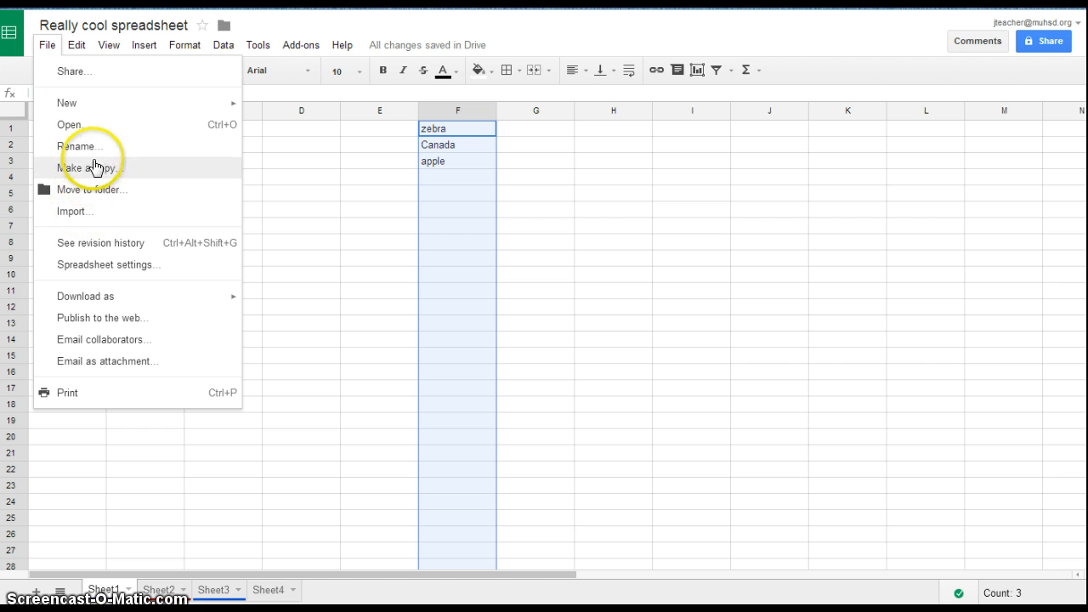
click(86, 294)
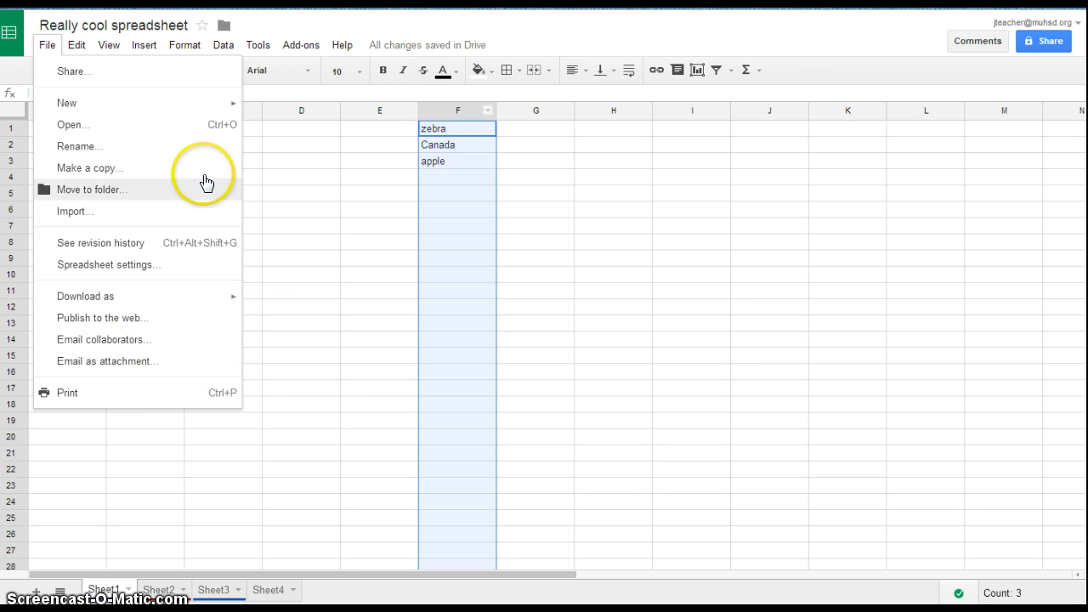
click(718, 259)
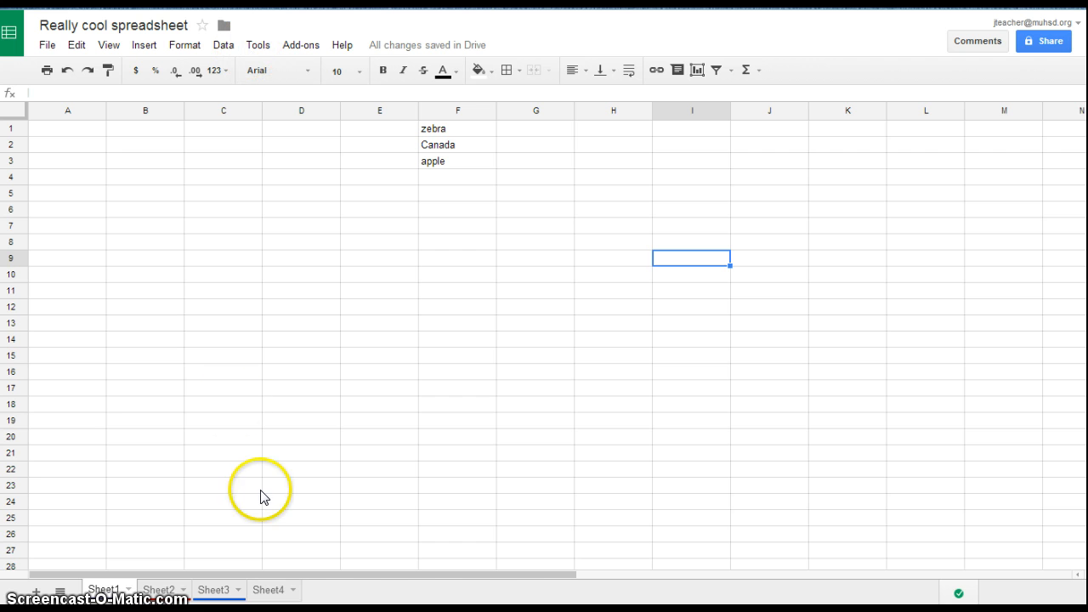